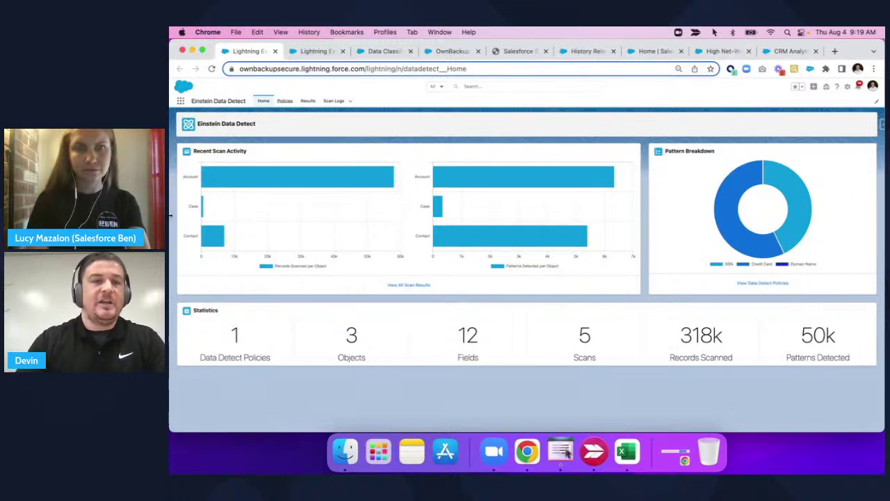
# - Open the SensitiveDataScan policy for editing and examine the data patterns and fields configured for its Account and Case objects
pyautogui.click(317, 53)
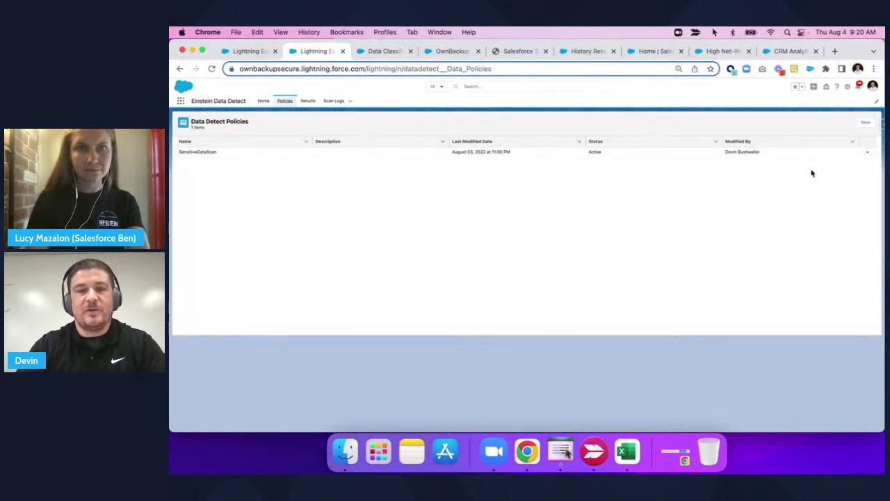
pyautogui.click(867, 152)
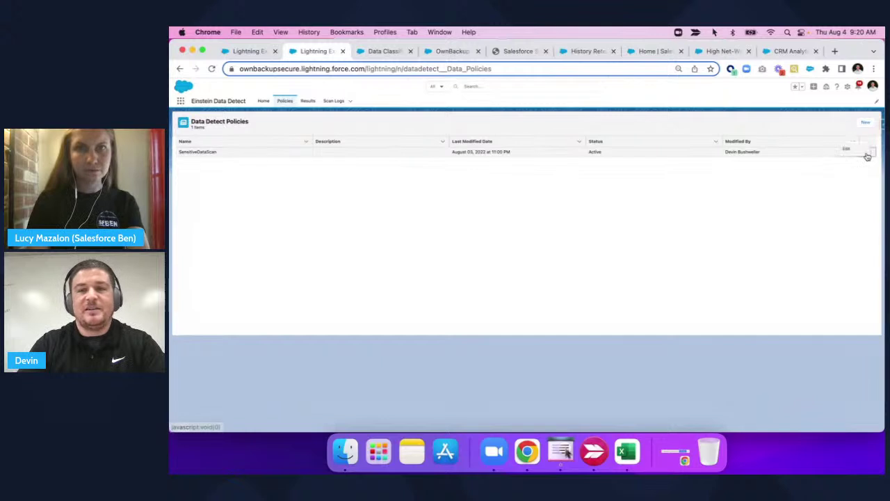
pyautogui.click(854, 153)
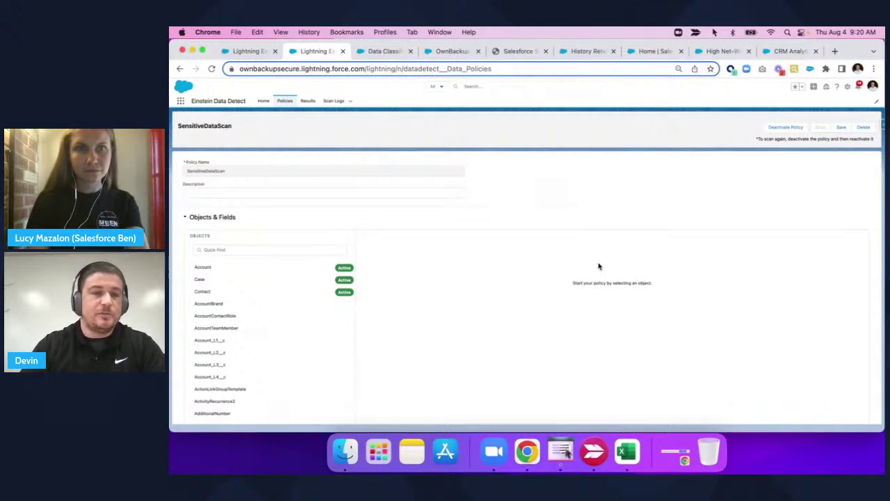
pyautogui.click(286, 270)
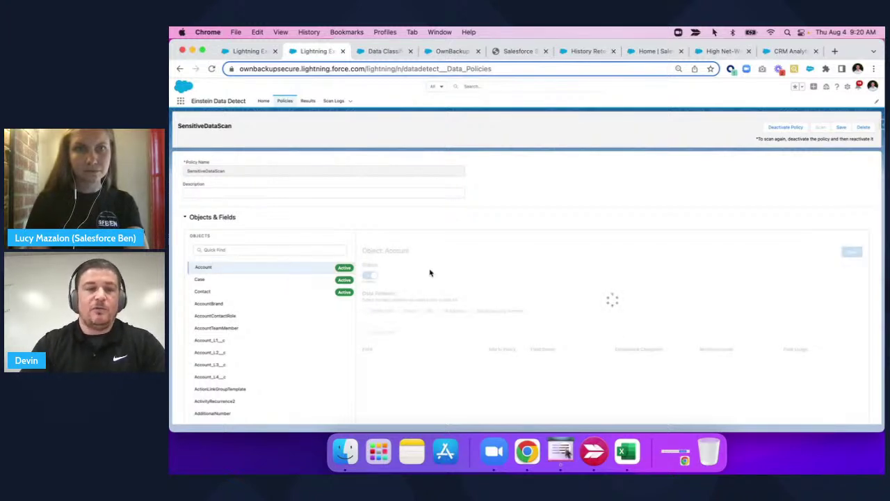
pyautogui.scroll(-2, 429, 273)
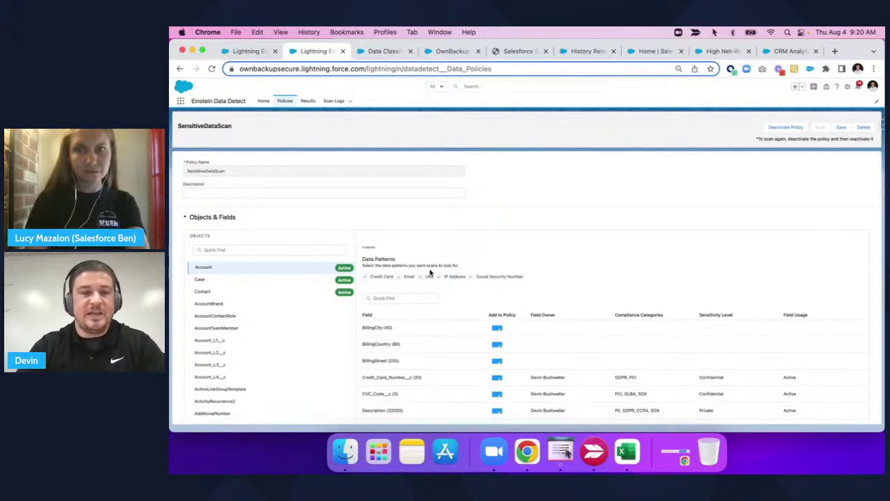
pyautogui.click(320, 282)
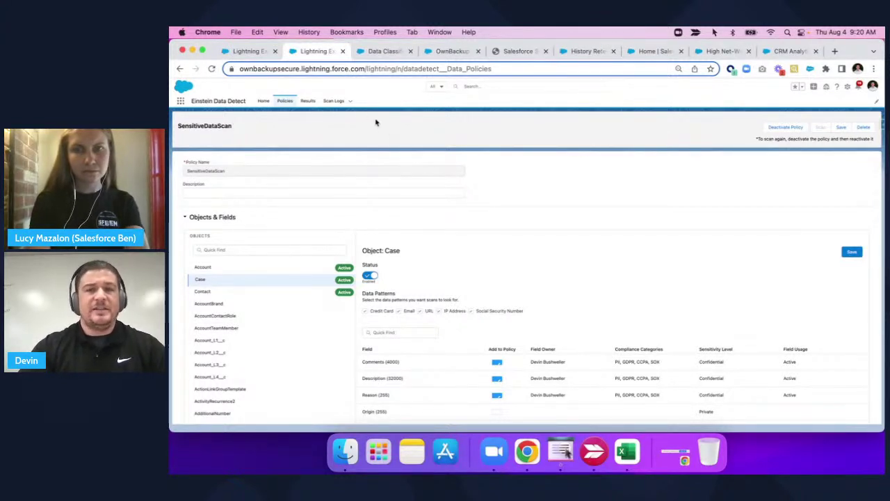
# - From the Einstein Data Detect home, open the August 03, 2022 scan results of the SensitiveDataScan policy
pyautogui.click(258, 52)
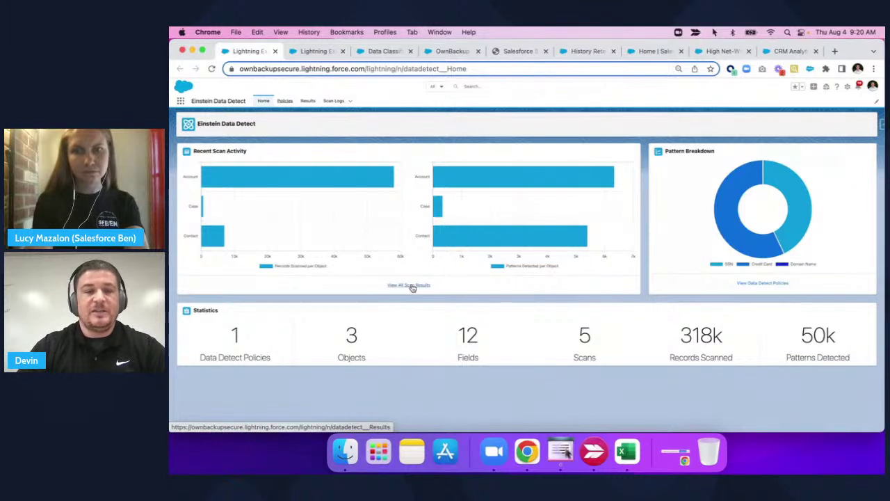
pyautogui.click(410, 285)
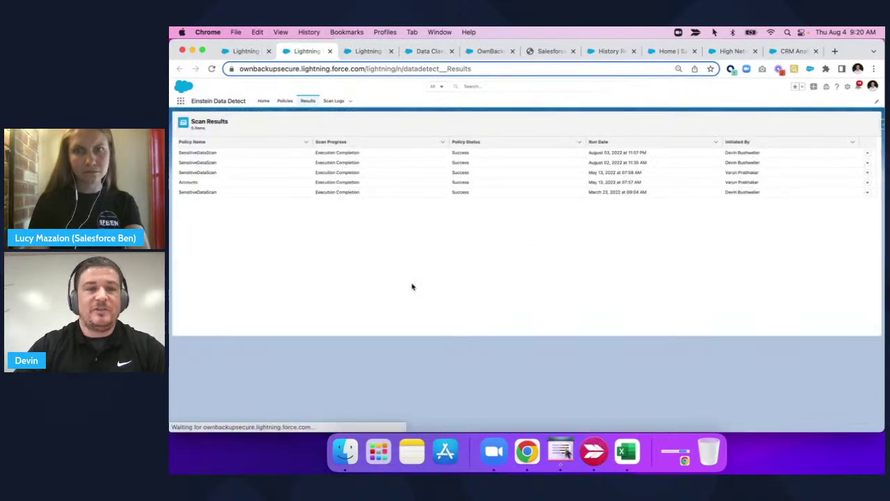
pyautogui.click(867, 153)
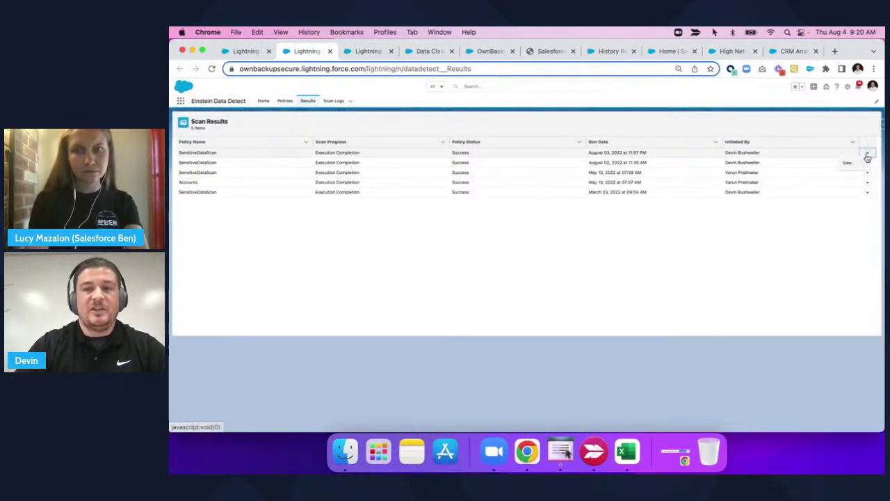
pyautogui.click(852, 168)
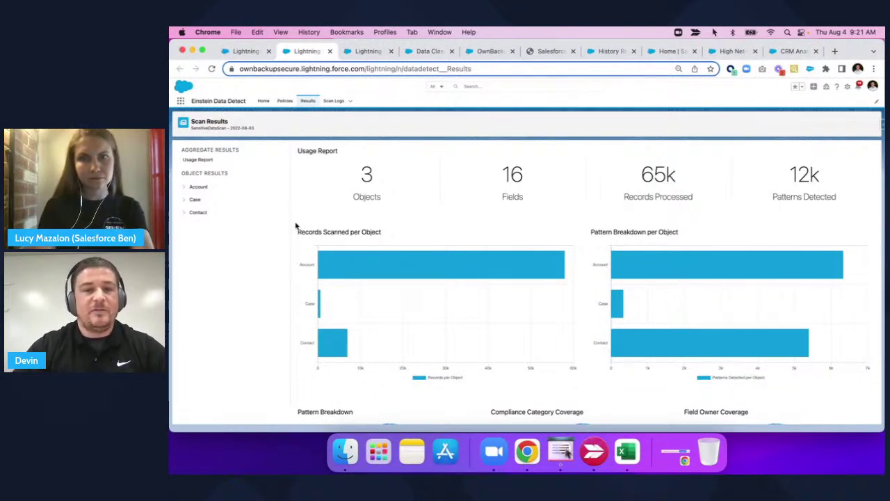
# - Examine the Account and Case scan results, including the detected patterns for the Case Description field
pyautogui.click(212, 190)
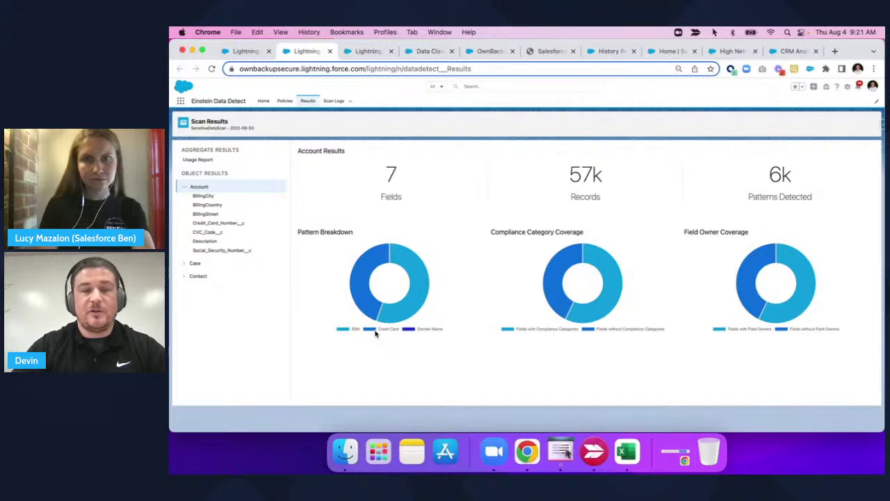
pyautogui.click(217, 265)
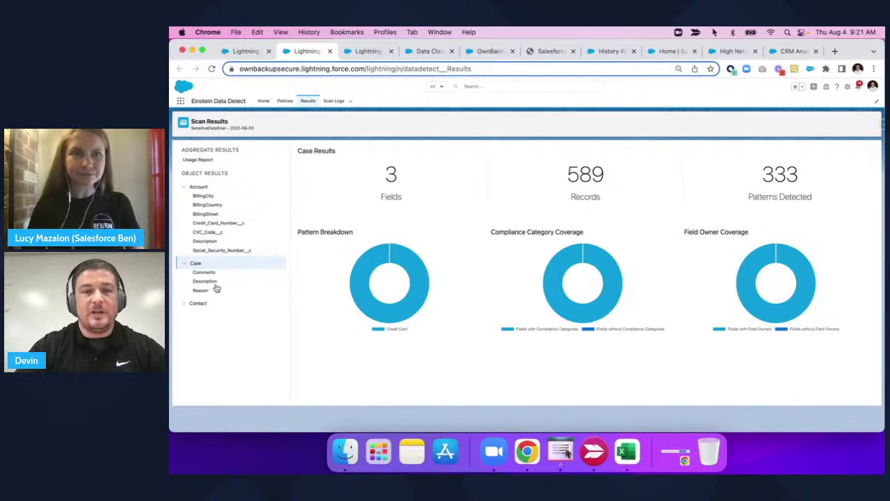
pyautogui.click(212, 281)
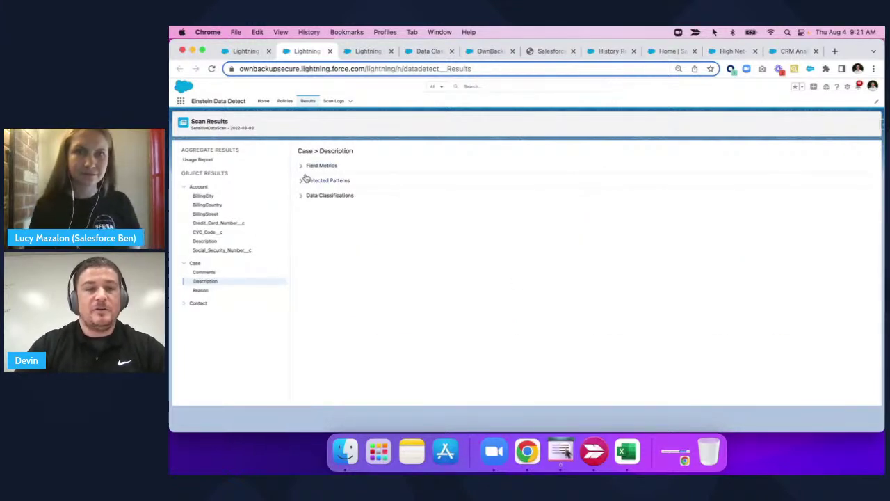
pyautogui.click(300, 181)
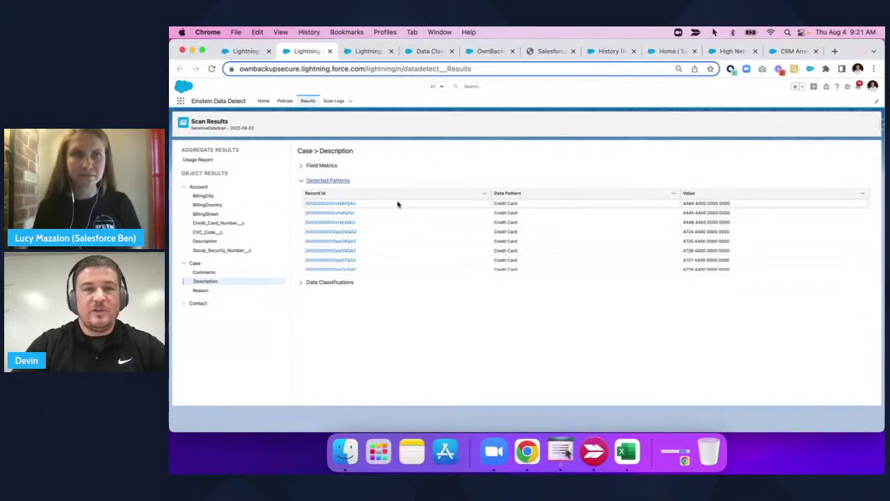
# - Filter the OwnBackup Secure Data Classification fields to those with Confidential sensitivity
pyautogui.click(426, 53)
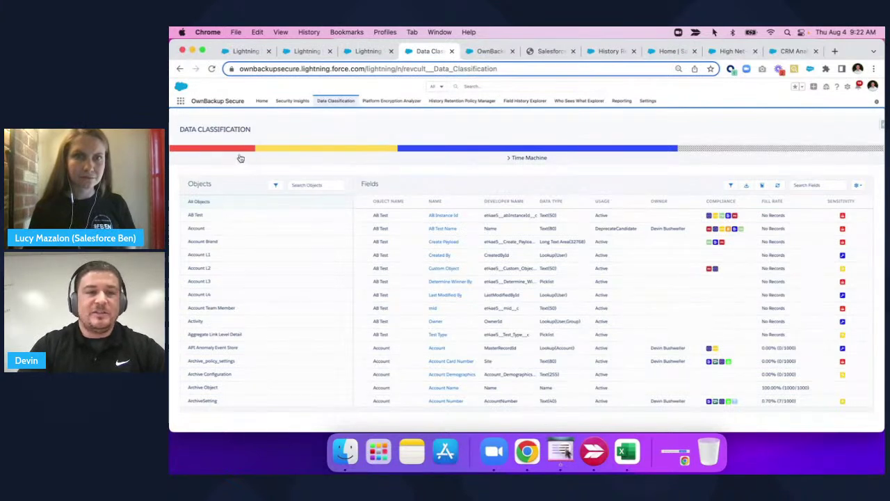
pyautogui.moveTo(236, 151)
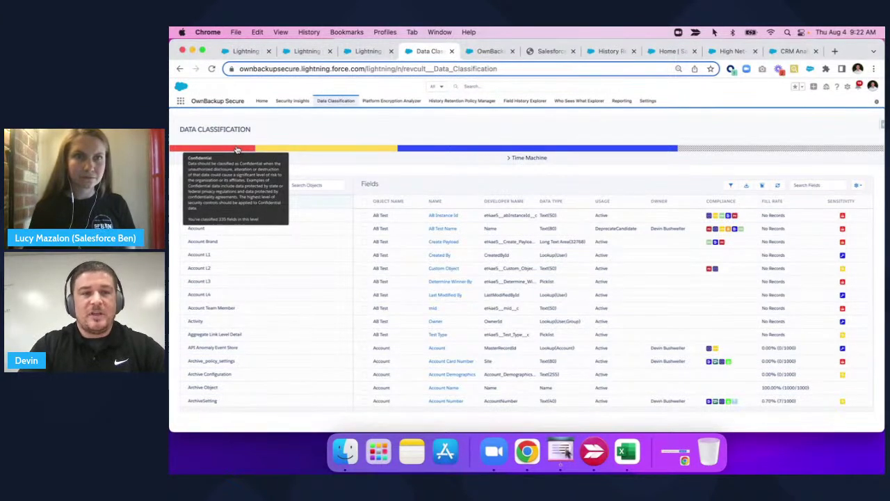
pyautogui.click(236, 150)
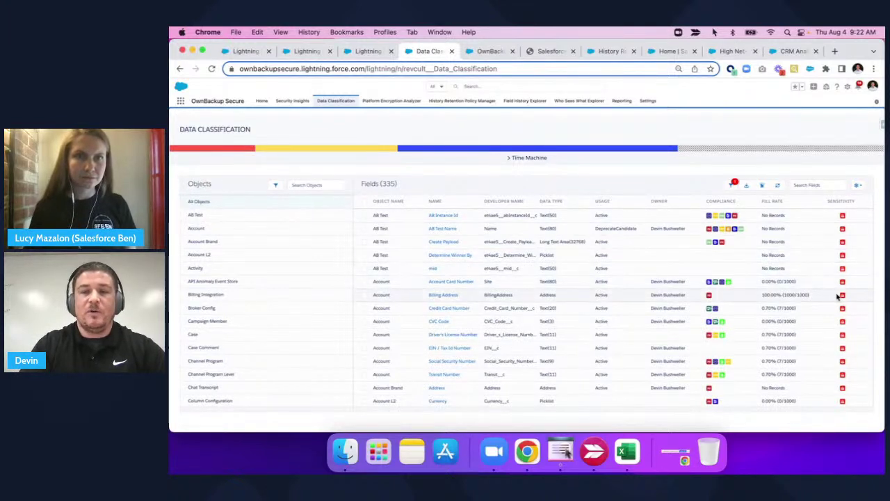
pyautogui.moveTo(842, 295)
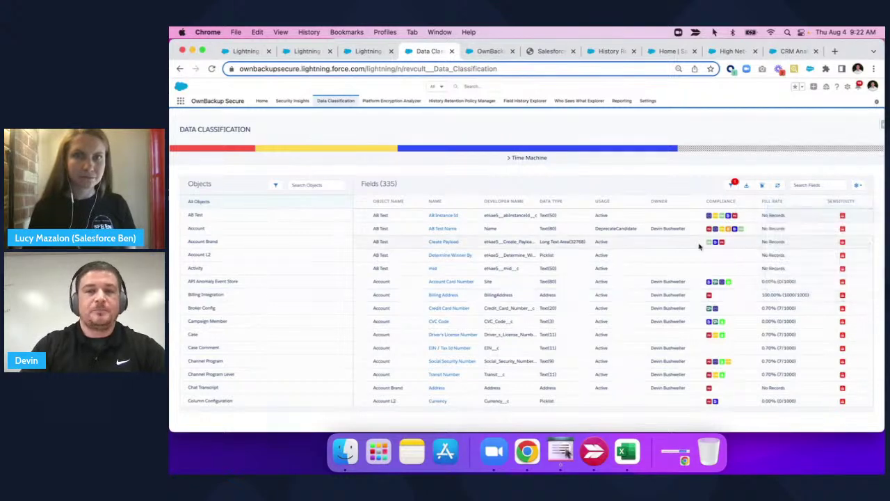
# - View the Platform Encryption Analyzer and look through the opening pages of the Salesforce Shield Platform Encryption Implementation Guide
pyautogui.click(490, 52)
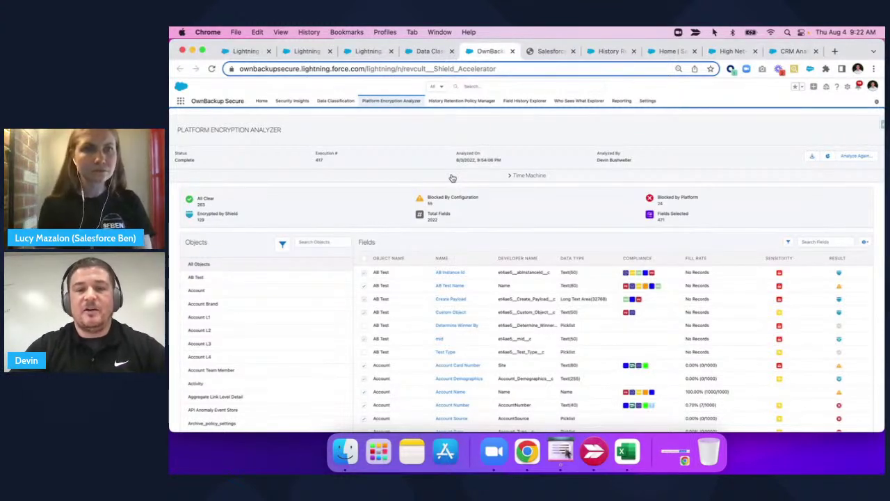
pyautogui.click(547, 52)
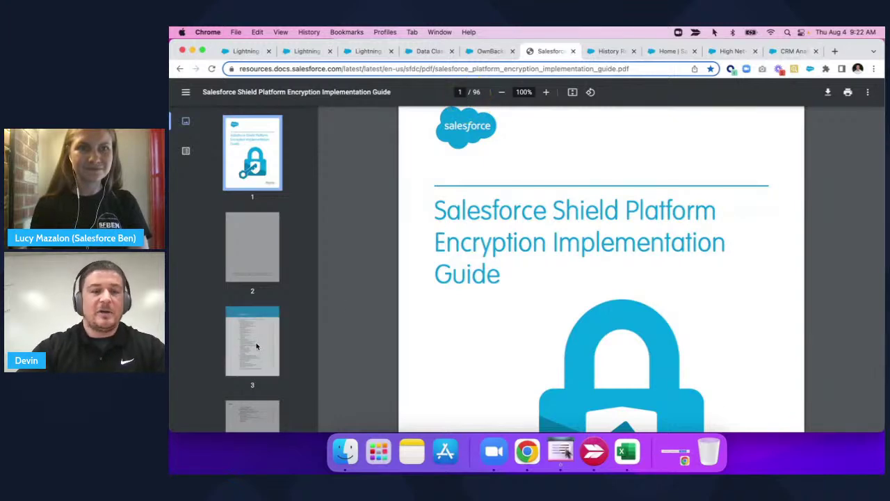
pyautogui.click(254, 340)
pyautogui.click(252, 411)
pyautogui.scroll(-3, 249, 389)
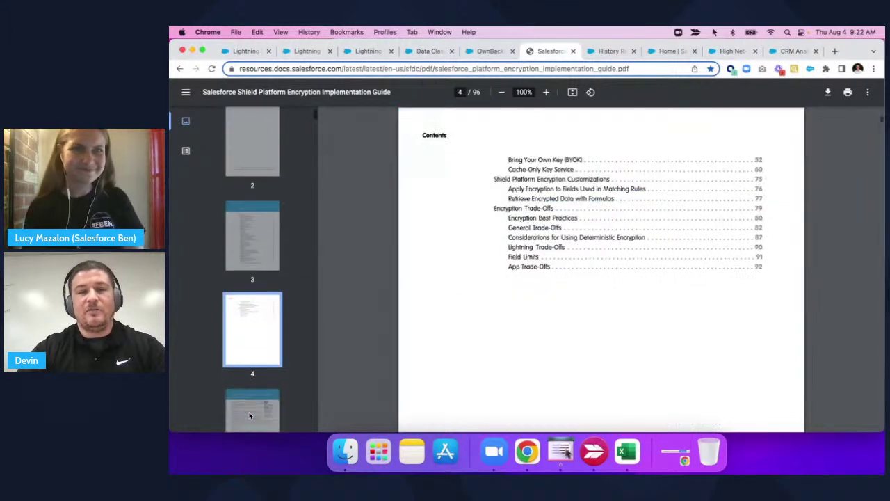
pyautogui.click(247, 372)
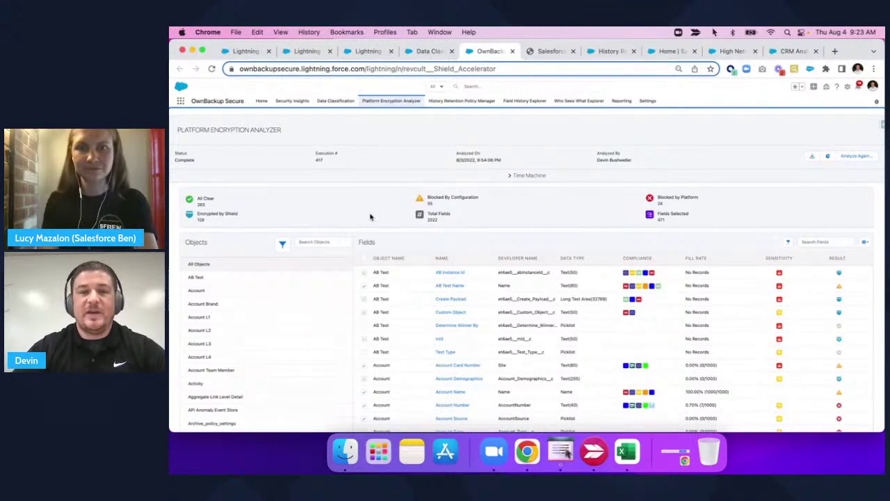
# - Filter the Platform Encryption Analyzer fields to the Confidential sensitivity level
pyautogui.click(789, 244)
pyautogui.click(760, 286)
pyautogui.click(756, 315)
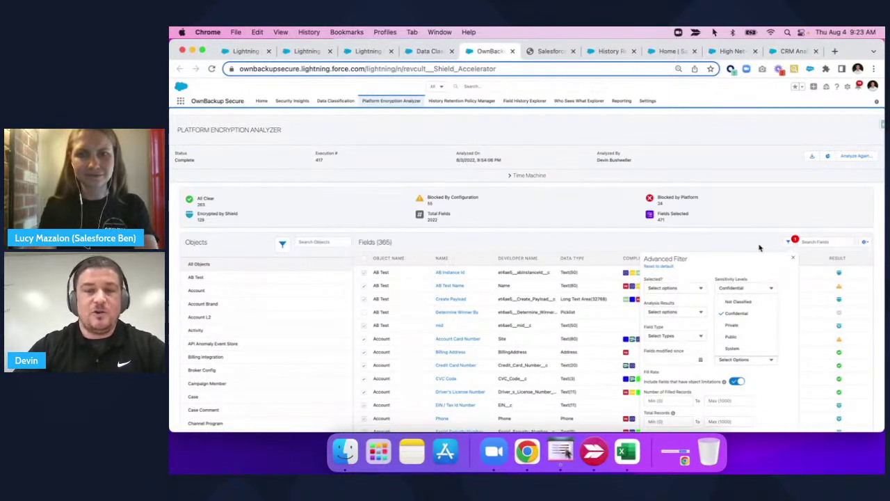
pyautogui.click(757, 241)
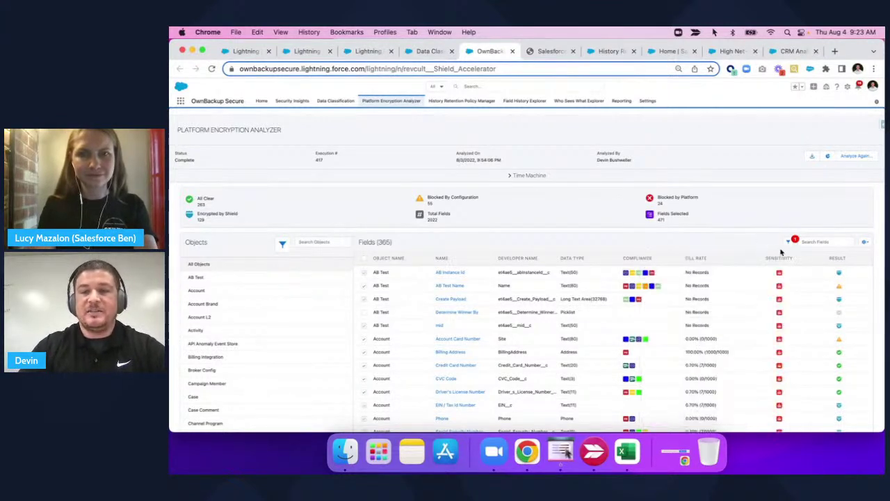
# - Examine the Blocked by Configuration details for the Account Card Number field's analysis result
pyautogui.moveTo(838, 274)
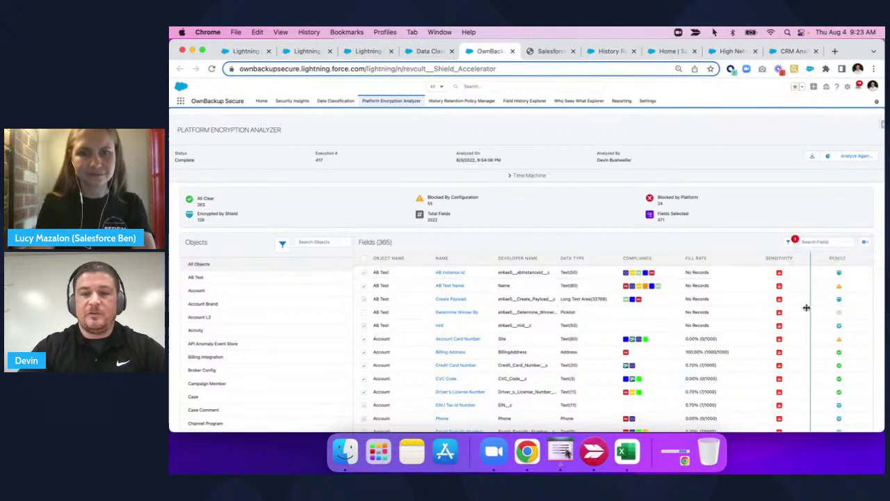
pyautogui.moveTo(838, 339)
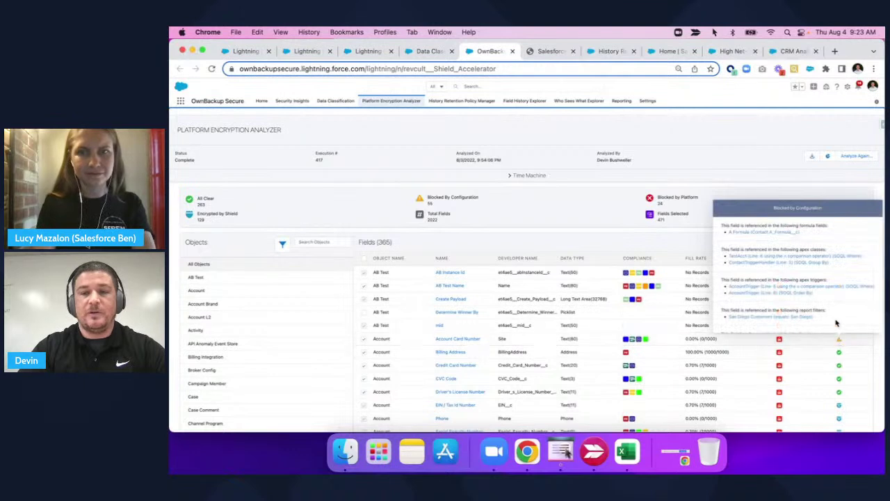
pyautogui.scroll(-2, 836, 323)
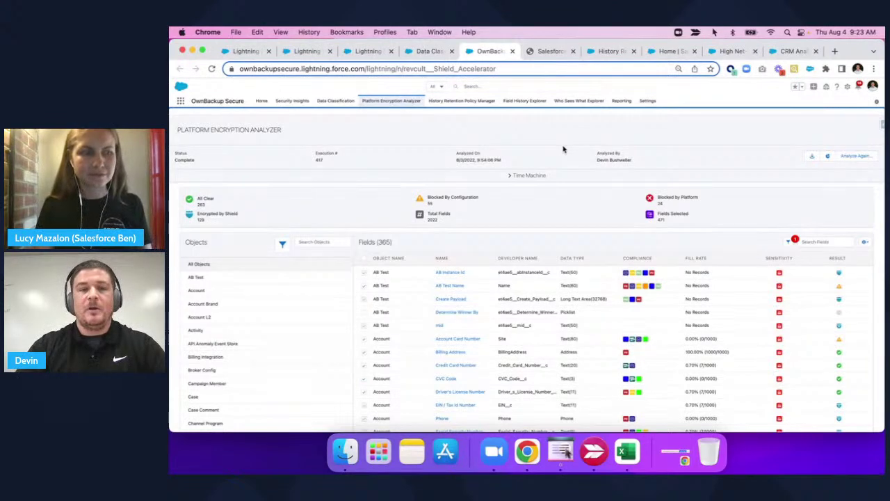
# - Switch to the Path to Value slides, advance to the Field Audit Trail highlight, and return to the browser
pyautogui.hotkey('ctrl', 'Right')
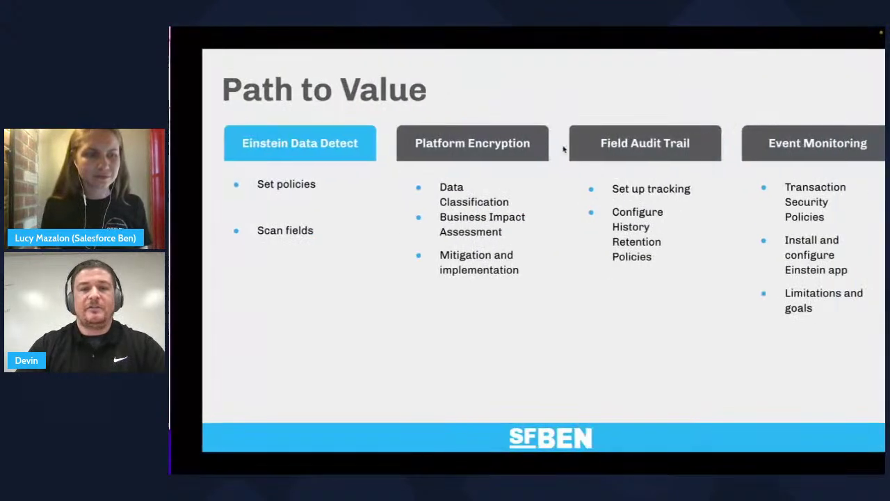
pyautogui.press('Right')
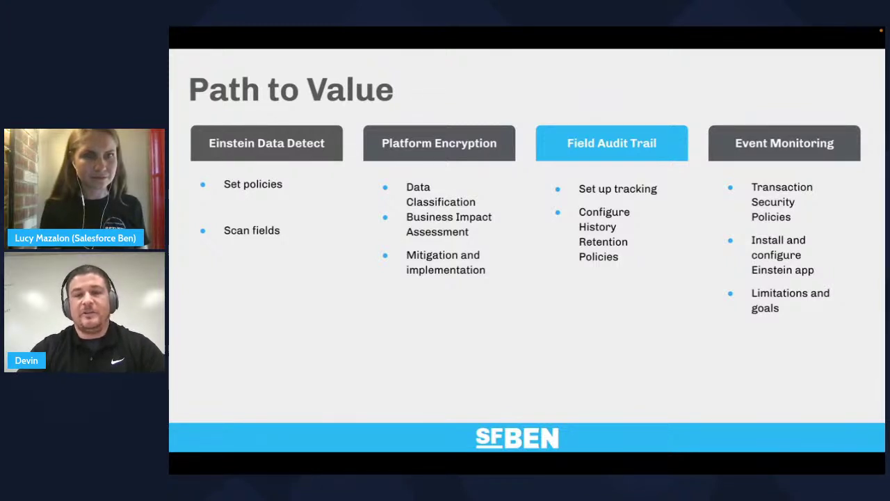
pyautogui.hotkey('ctrl', 'Left')
# - In the History Retention Policy Manager, enable tracking of the Account object's EIN / Tax Id Number, CVC Code and Driver's License Number fields
pyautogui.click(603, 50)
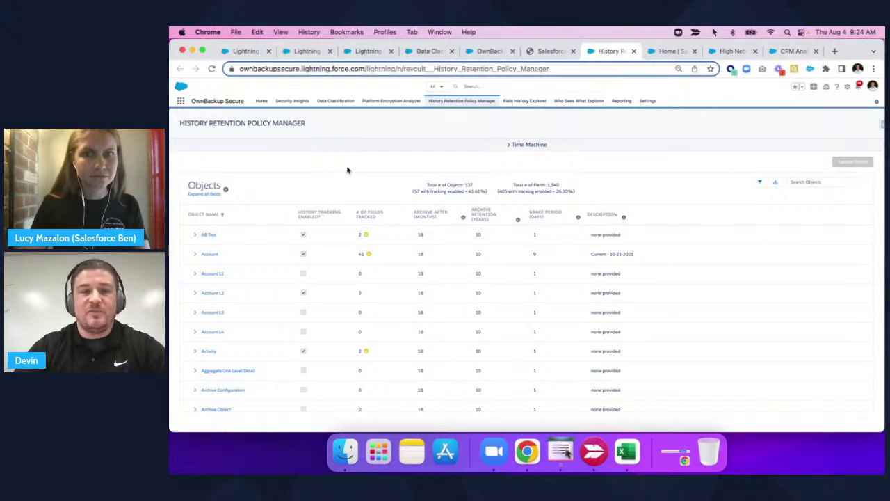
pyautogui.click(195, 254)
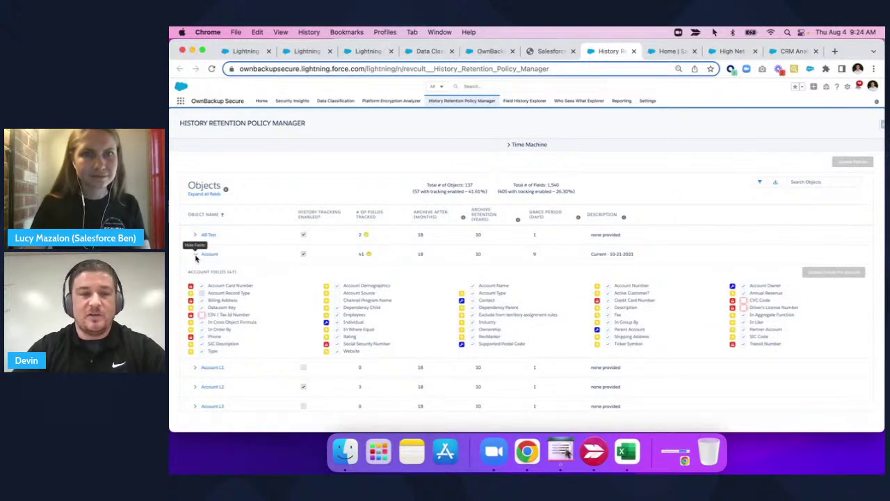
pyautogui.moveTo(191, 317)
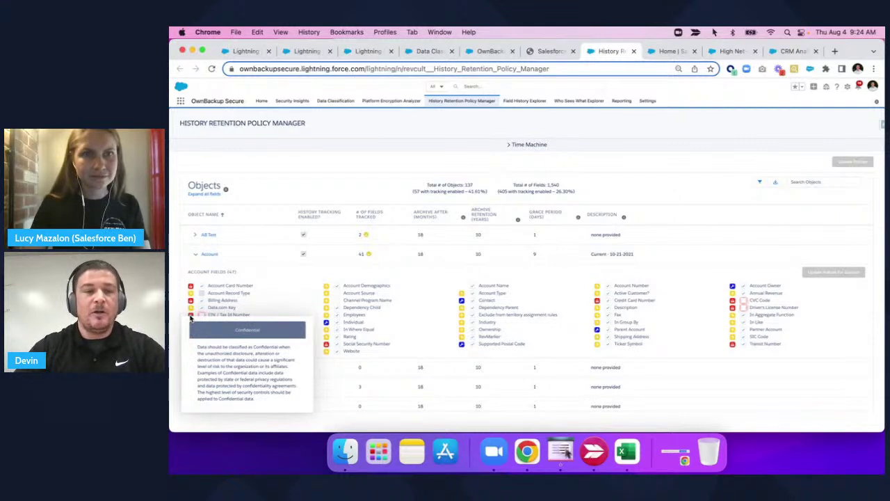
pyautogui.click(202, 315)
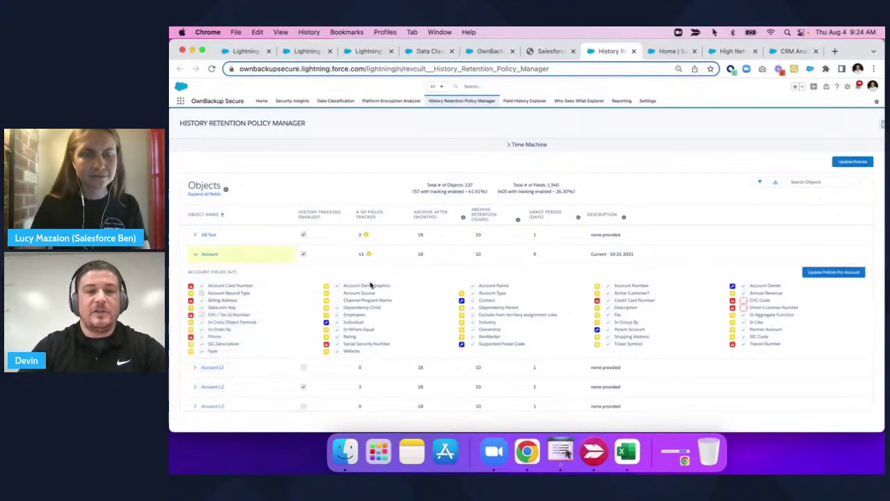
pyautogui.moveTo(368, 255)
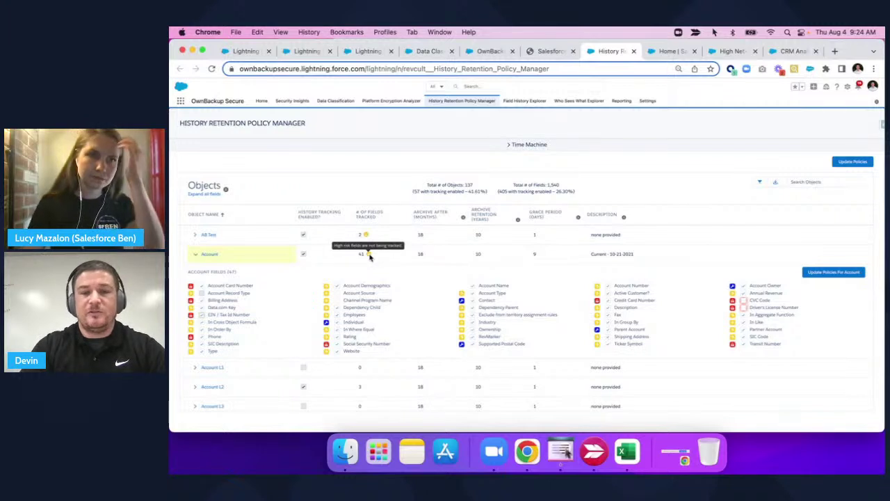
pyautogui.click(742, 306)
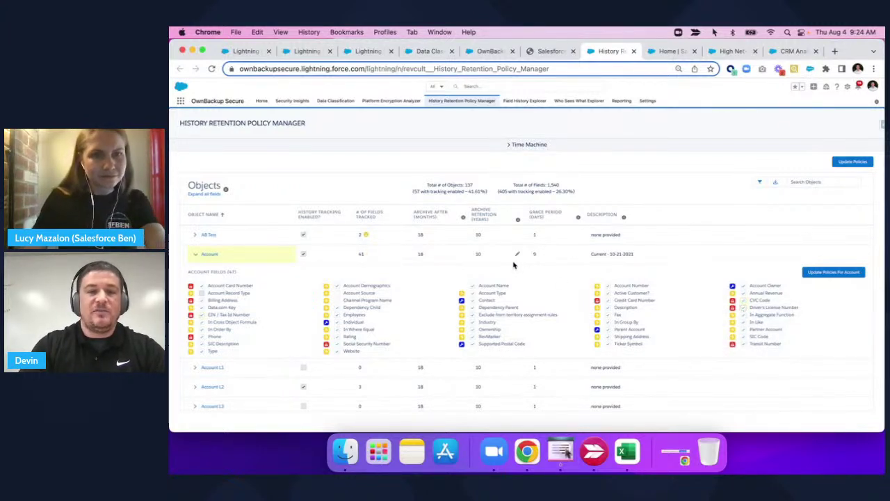
# - Update the Account object's retention policies with an 18-month Archive After period and switch to the Path to Value slides
pyautogui.click(459, 255)
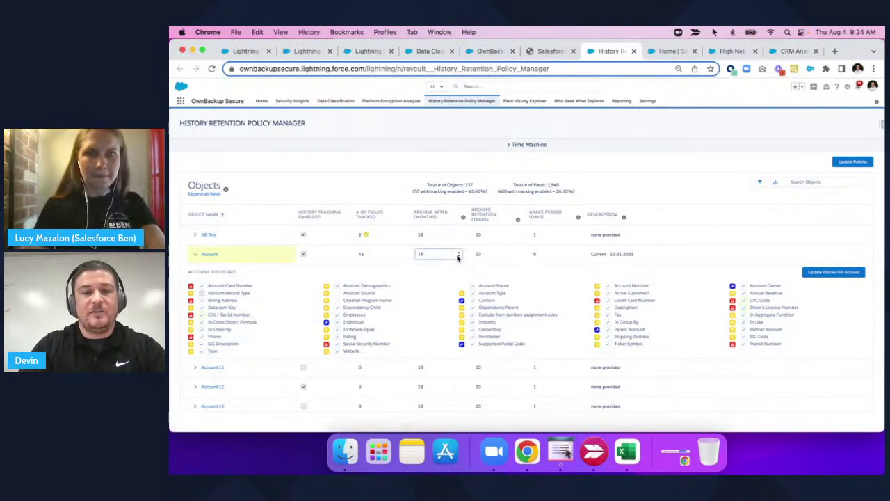
pyautogui.click(457, 256)
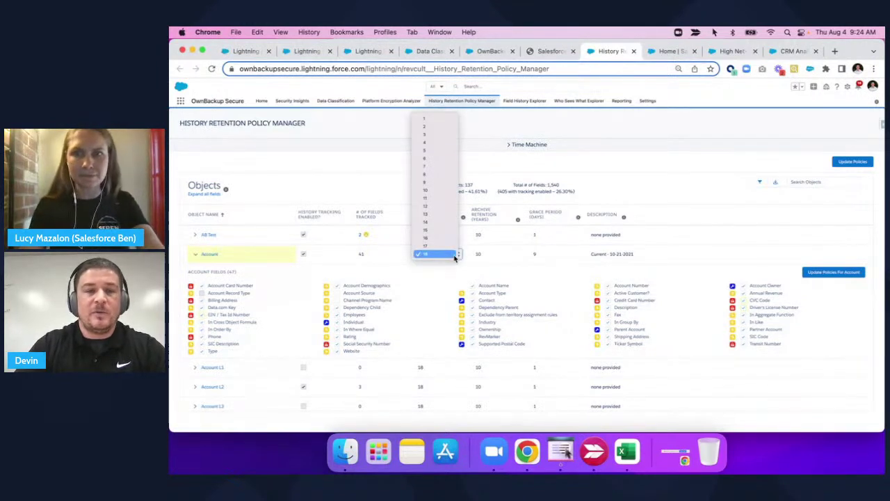
pyautogui.click(455, 256)
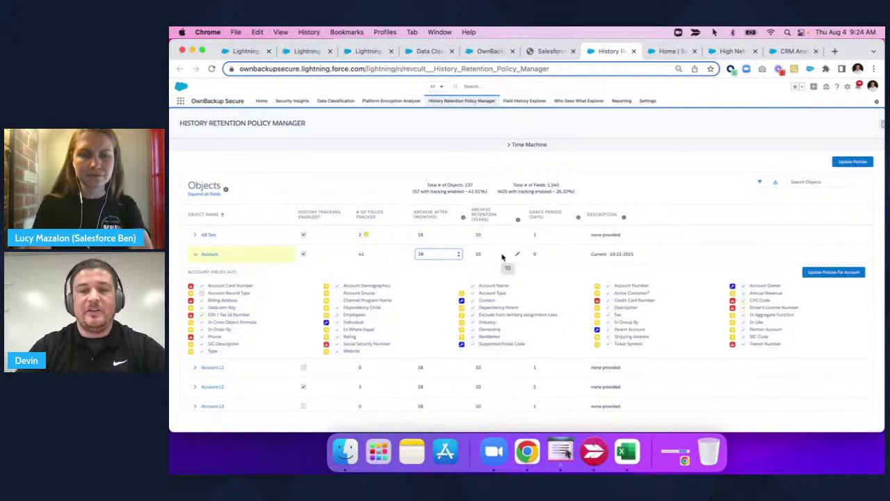
pyautogui.click(824, 274)
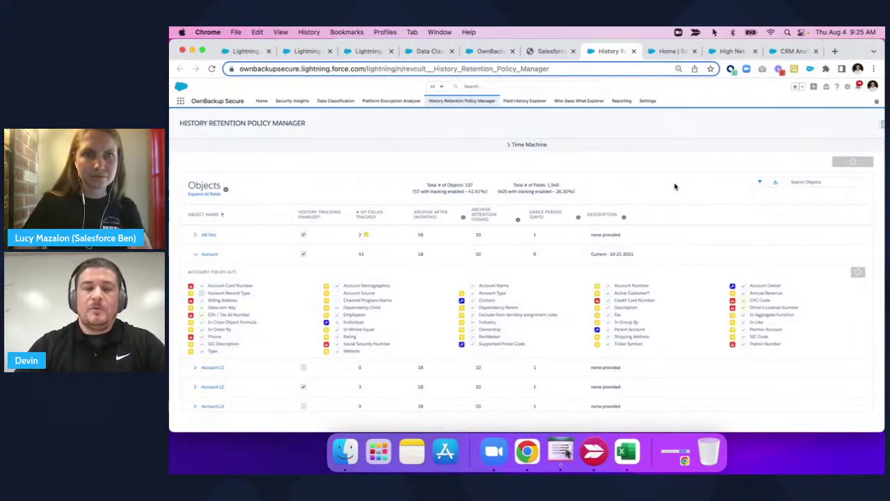
pyautogui.hotkey('ctrl', 'Right')
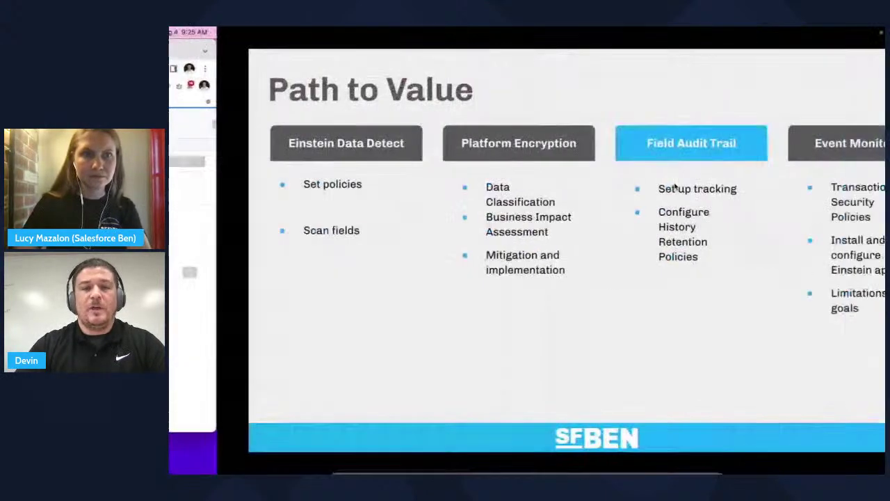
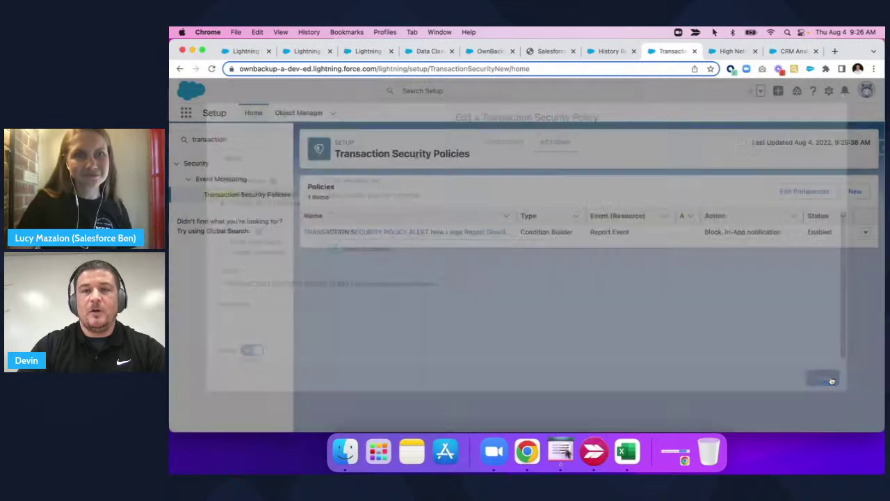
# - Try to export the High Net-Worth Contacts report to test the transaction security policy, and close the page it opens
pyautogui.click(729, 52)
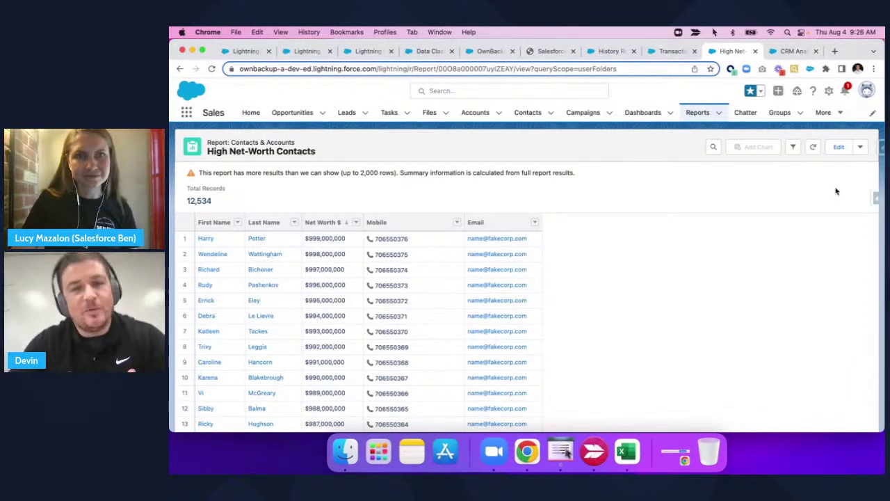
pyautogui.click(860, 148)
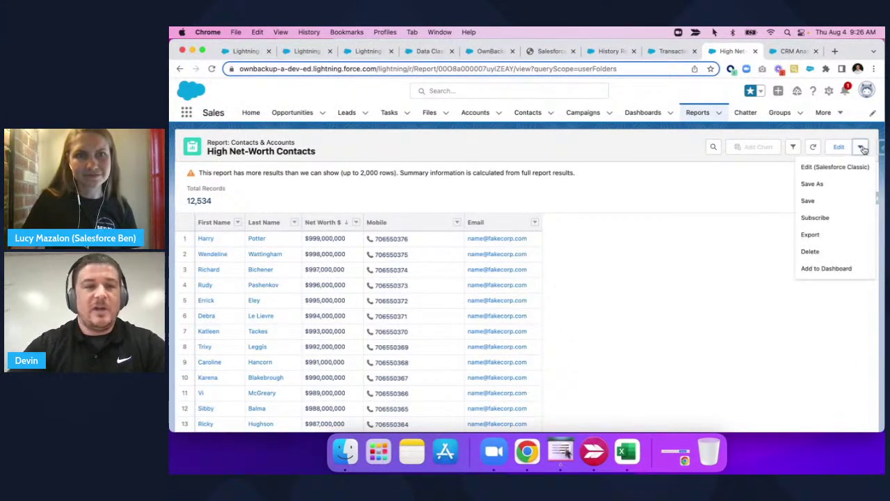
pyautogui.click(824, 238)
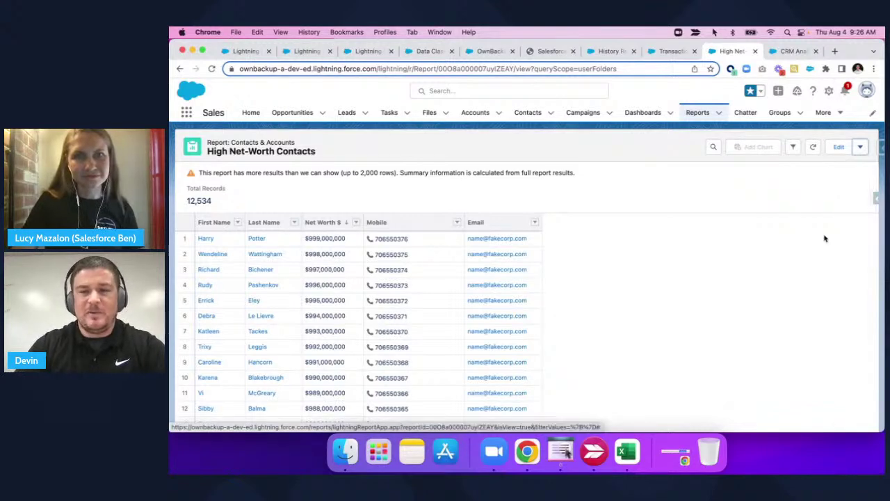
pyautogui.click(660, 348)
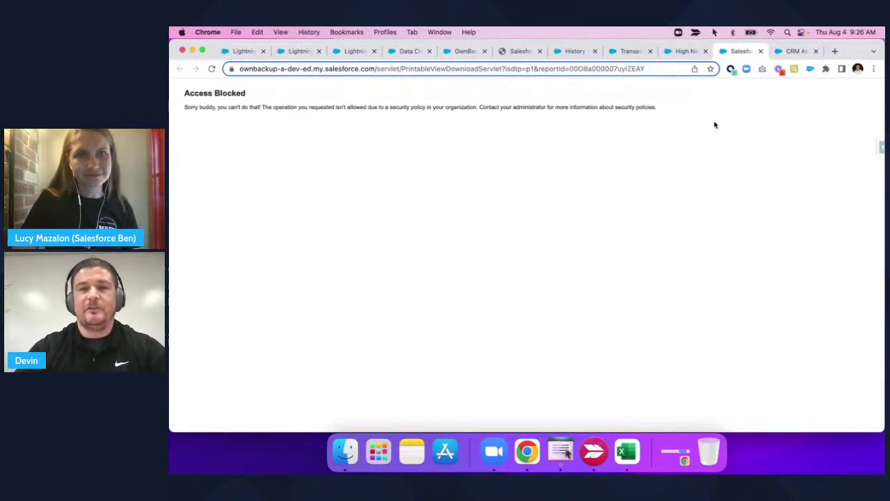
pyautogui.click(760, 53)
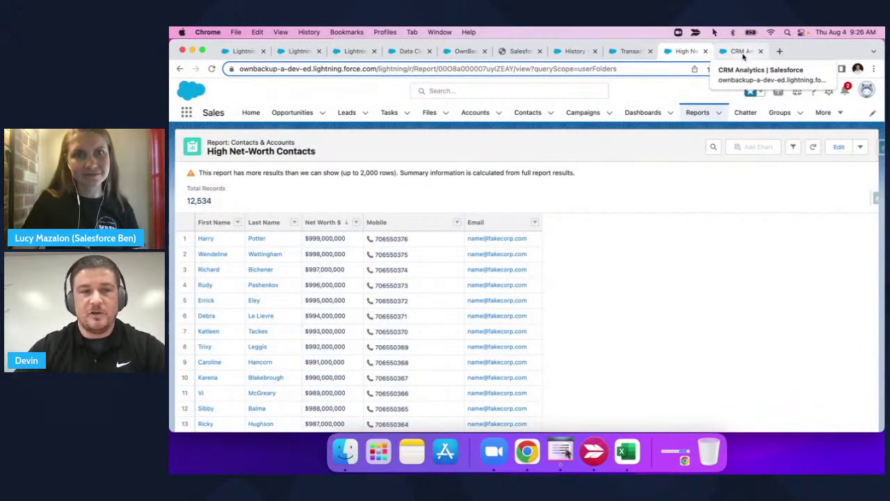
# - Open the Reports dashboard in Event Monitoring Analytics and examine the High Net-Worth Contacts bar under Reports Names by User
pyautogui.click(741, 52)
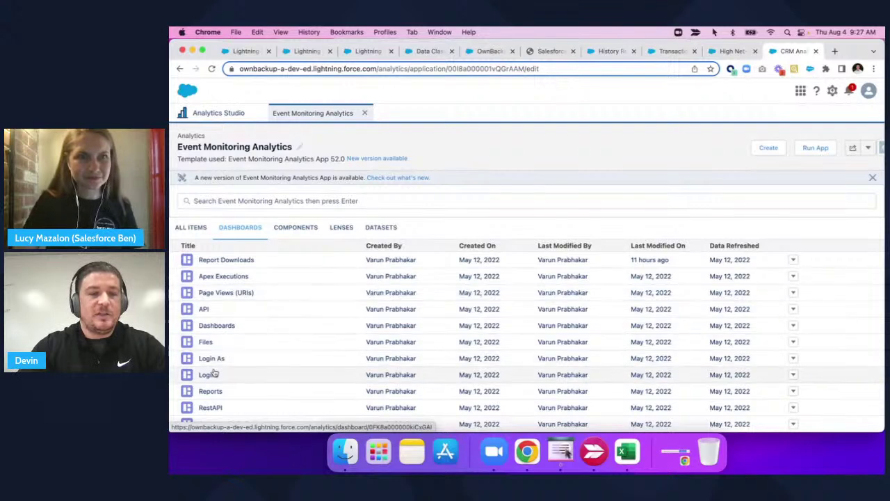
pyautogui.click(212, 391)
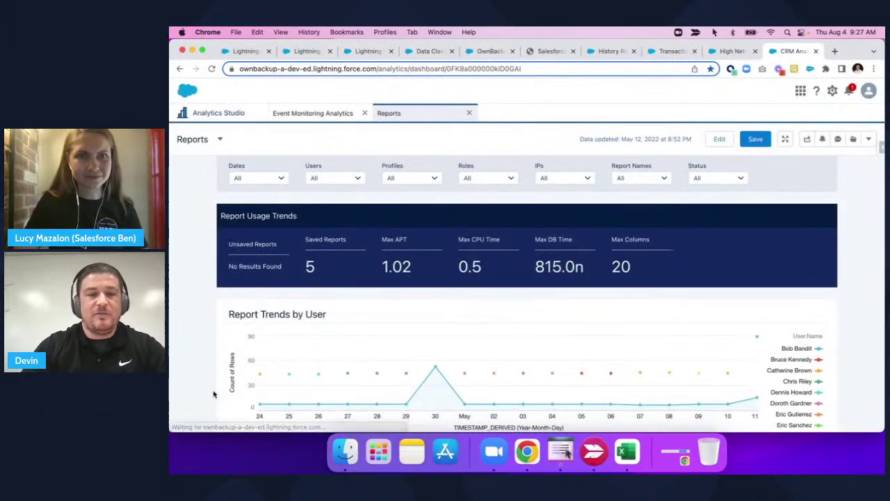
pyautogui.scroll(-1, 213, 394)
pyautogui.scroll(-3, 213, 394)
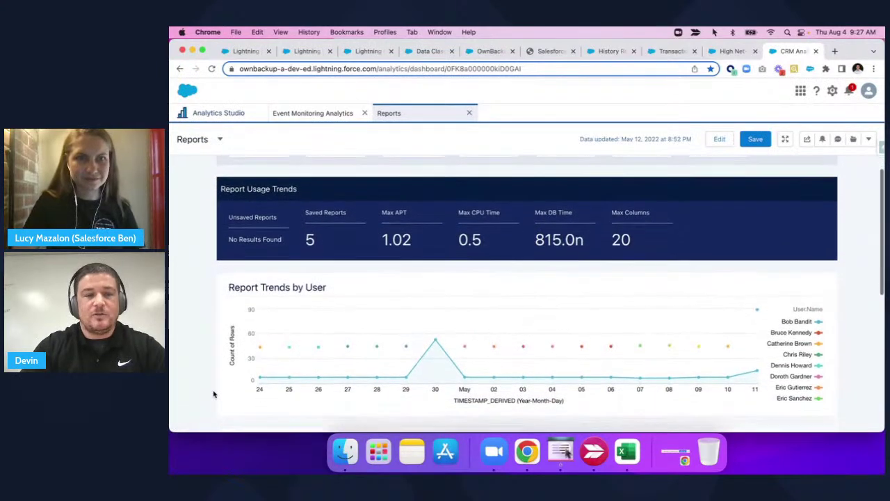
pyautogui.scroll(-2, 213, 394)
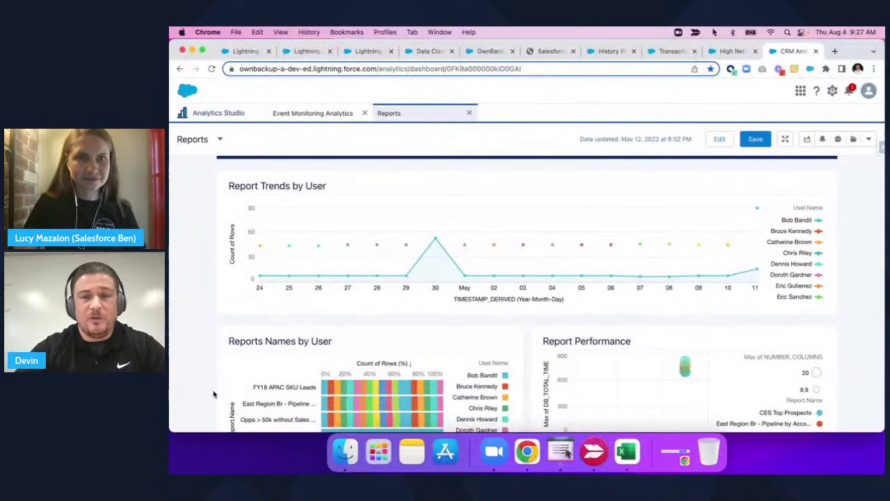
pyautogui.scroll(-3, 213, 394)
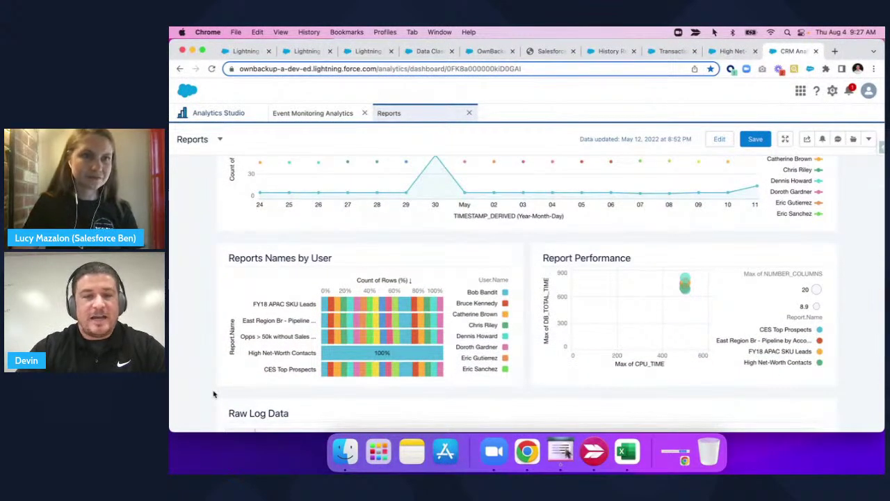
pyautogui.moveTo(331, 357)
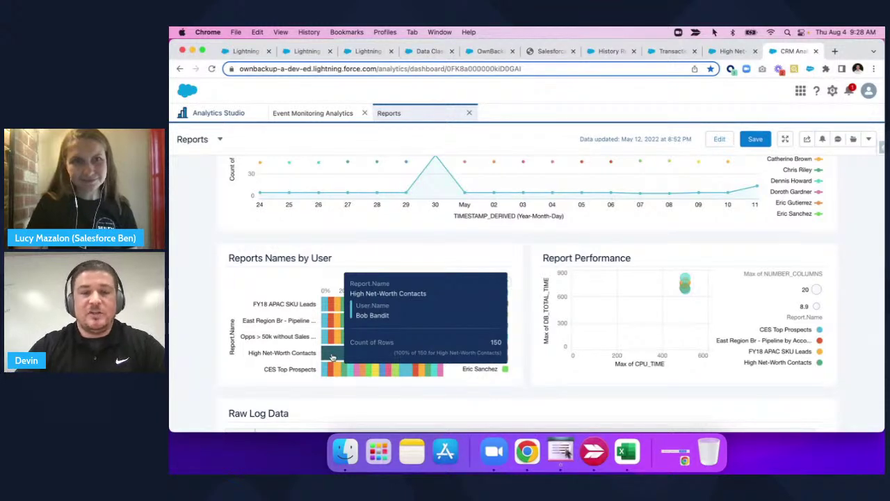
# - Review the Raw Log Data section and the Report Trends by User chart's May 3 point, and return to the Path to Value slides
pyautogui.scroll(-1, 518, 380)
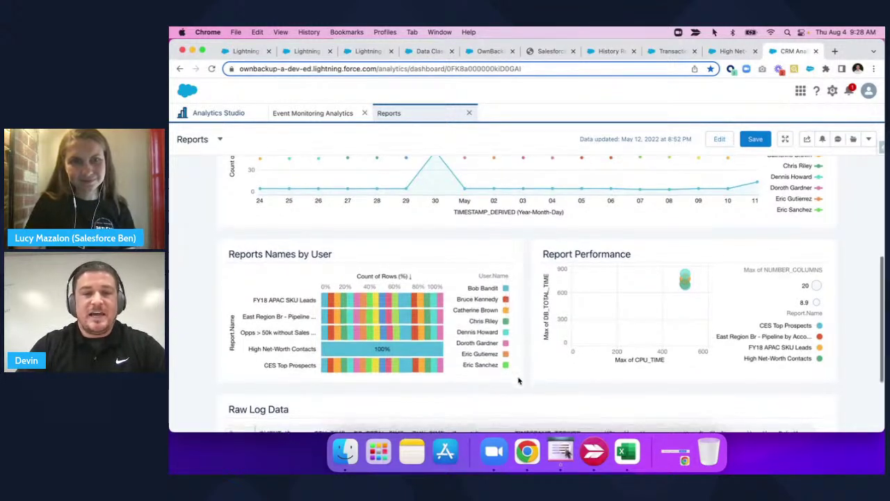
pyautogui.scroll(-3, 518, 380)
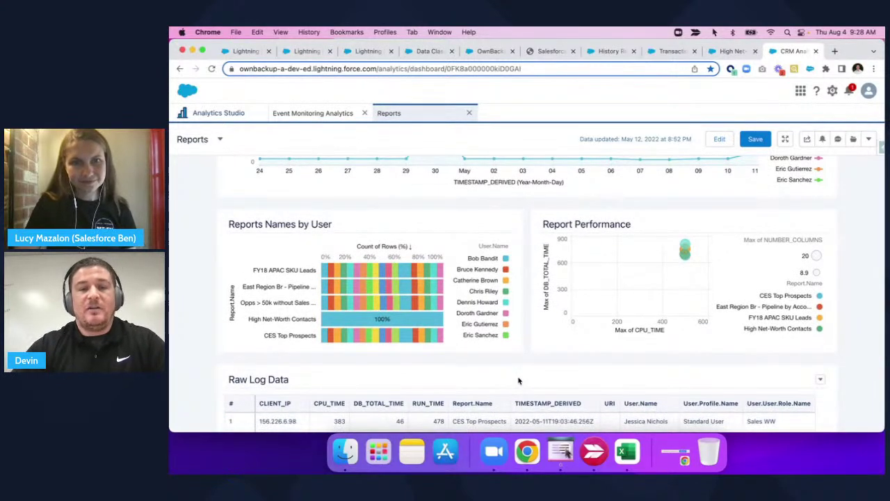
pyautogui.scroll(5, 518, 380)
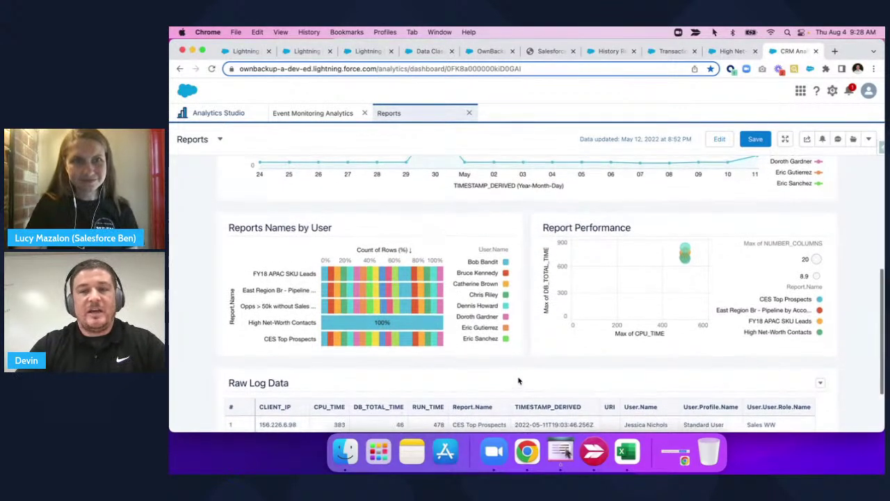
pyautogui.scroll(8, 518, 380)
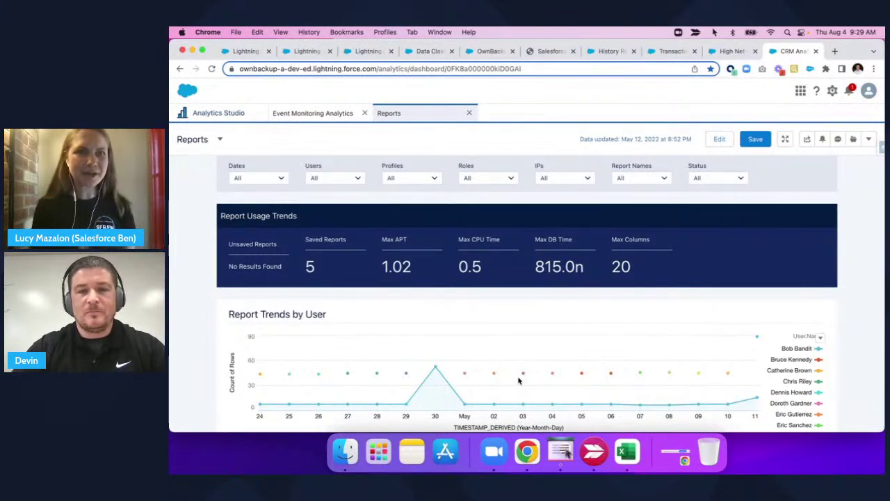
pyautogui.moveTo(521, 379)
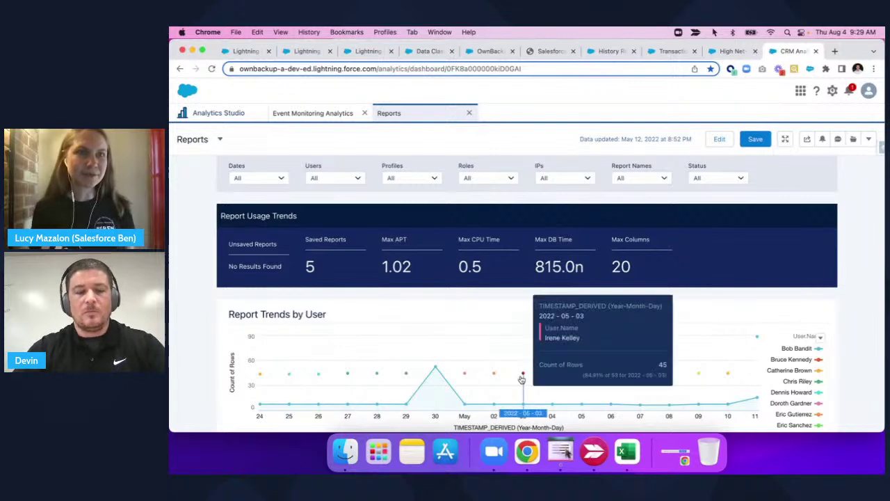
pyautogui.hotkey('ctrl', 'Right')
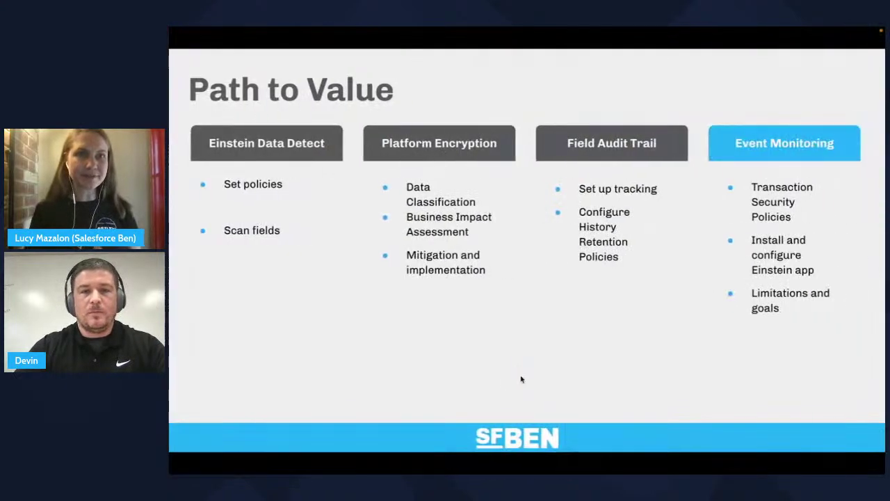